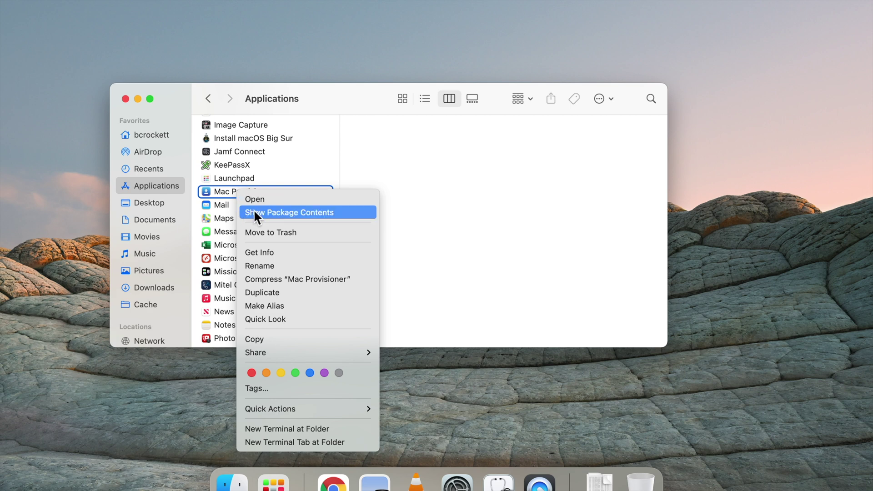
Step: Run the applet executable from Mac Provisioner's Contents/MacOS package folder
left_click(254, 212)
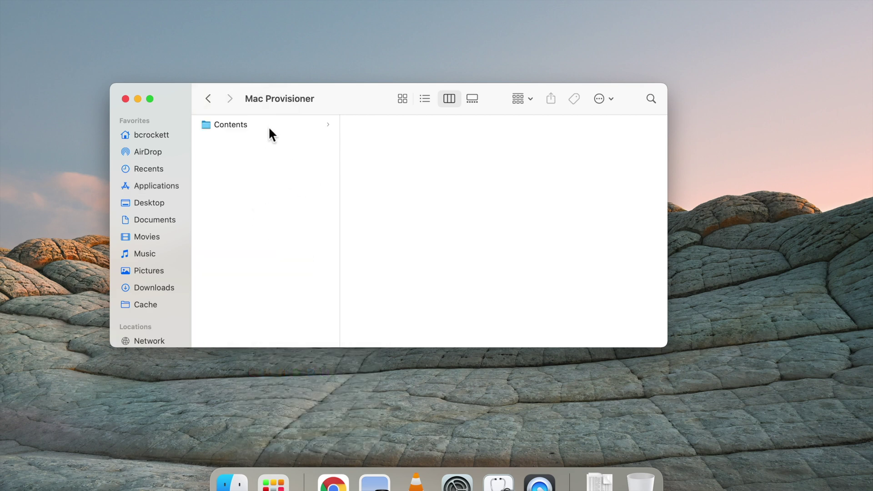
left_click(271, 124)
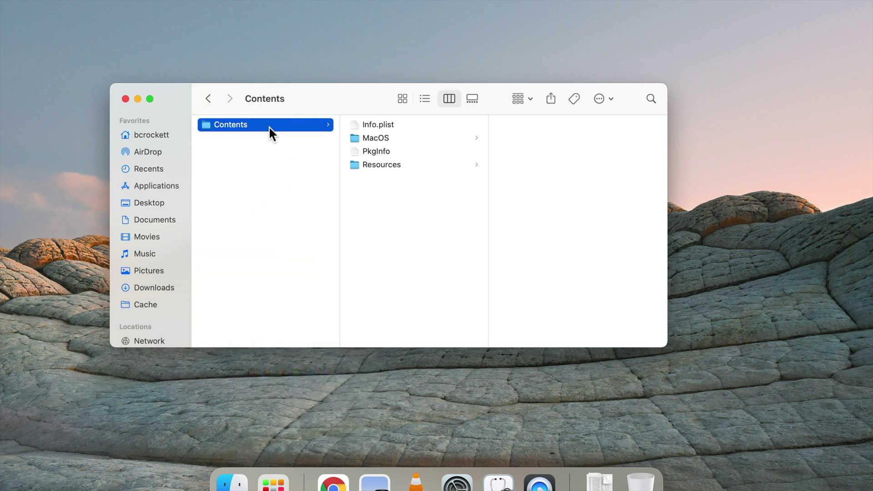
left_click(386, 137)
double_click(518, 127)
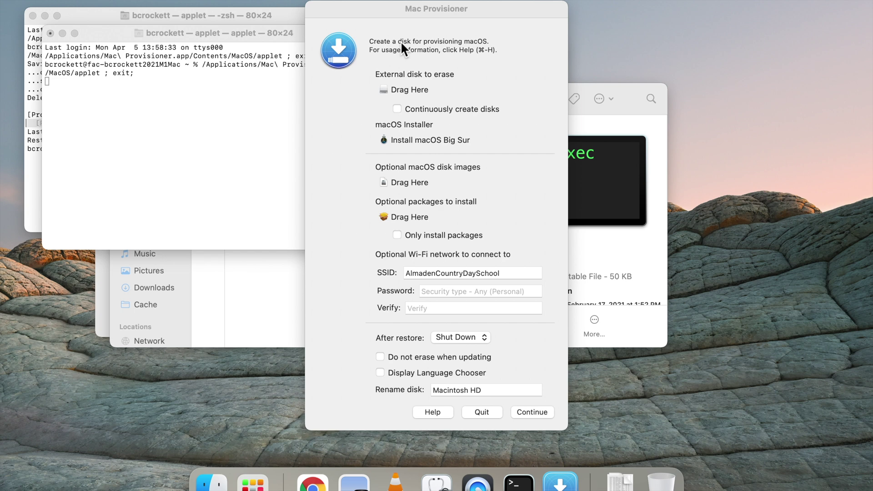
Step: Launch Disk Utility through a Spotlight search for 'disk'
key("super+space")
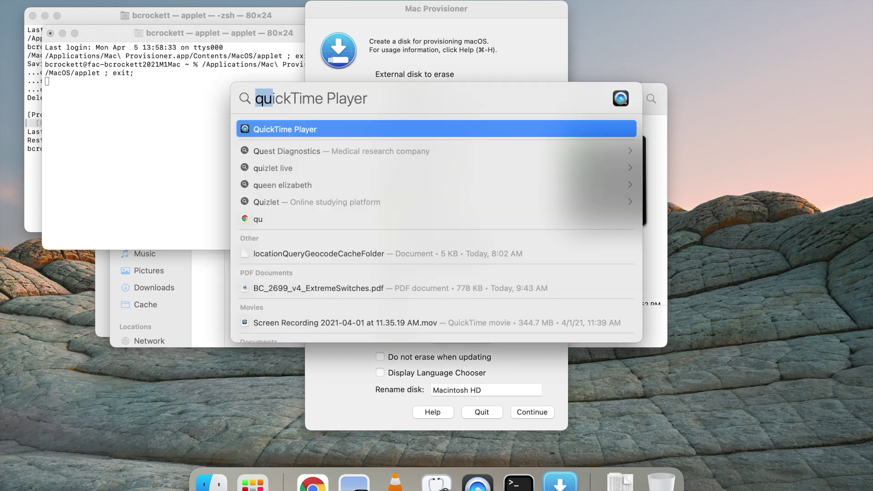
type("disk")
key("Return")
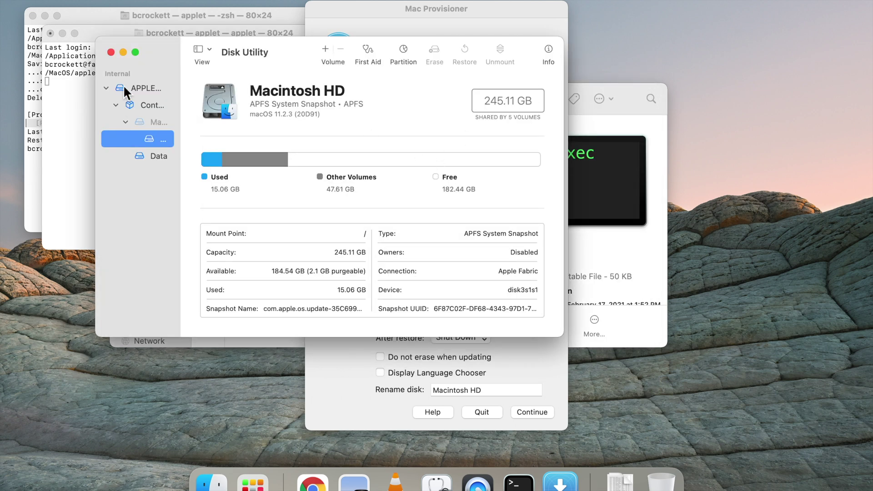
Step: Browse the internal Data and APFS container volumes, then select the external Samsung USB volume
left_click(107, 86)
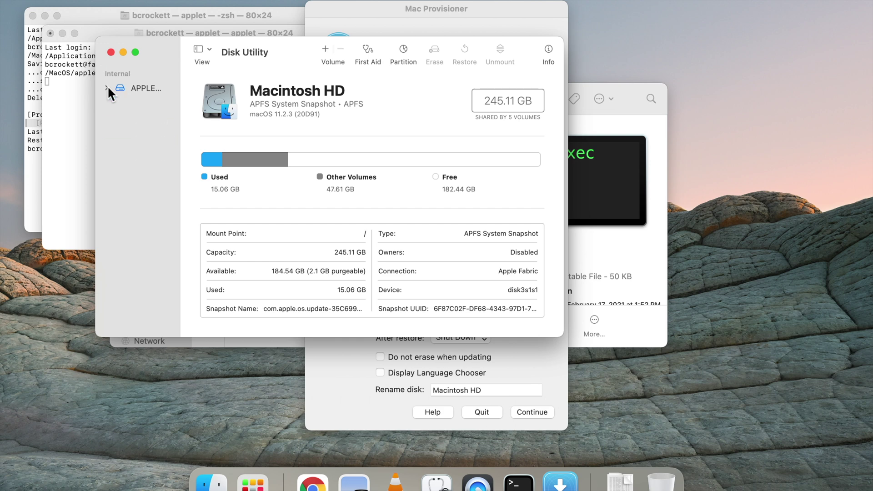
left_click(106, 86)
left_click(150, 156)
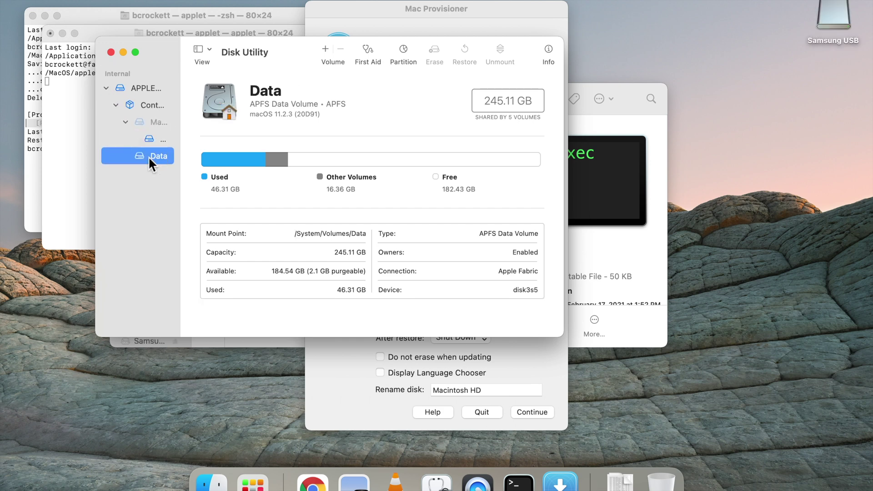
left_click(138, 104)
left_click(138, 191)
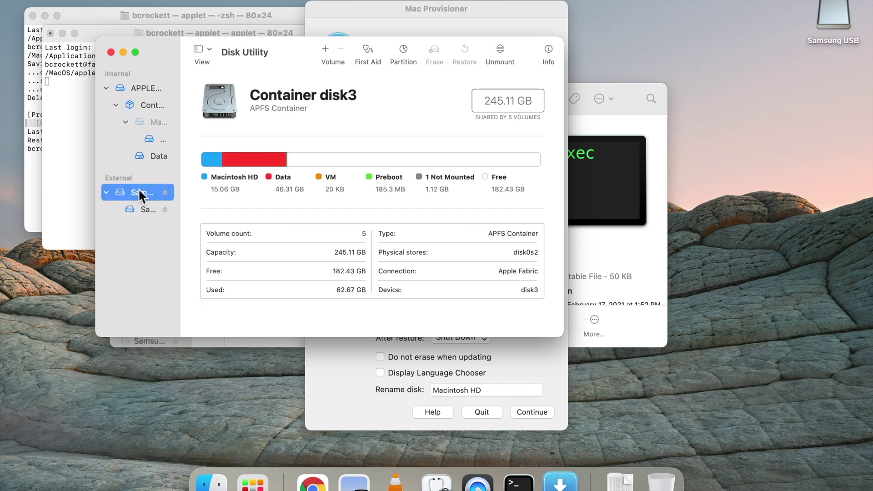
left_click(140, 209)
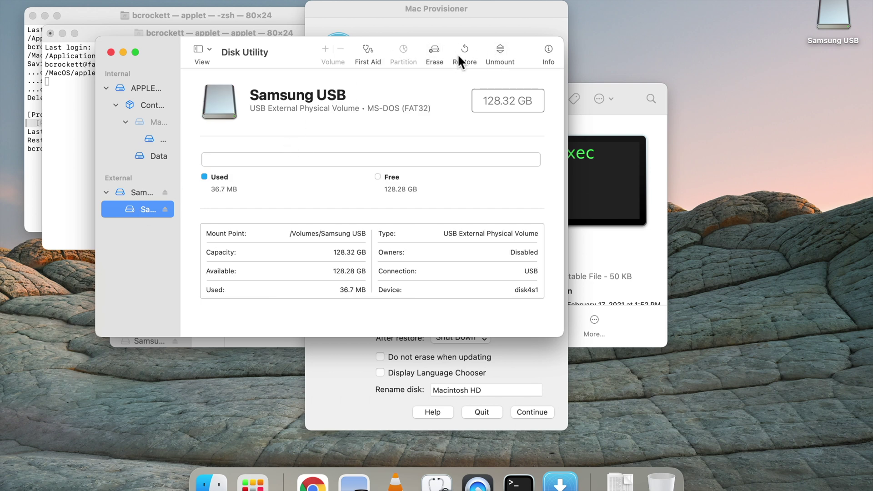
Step: Erase the Samsung USB volume as Mac OS Extended (Journaled) named MyVolume
left_click(434, 51)
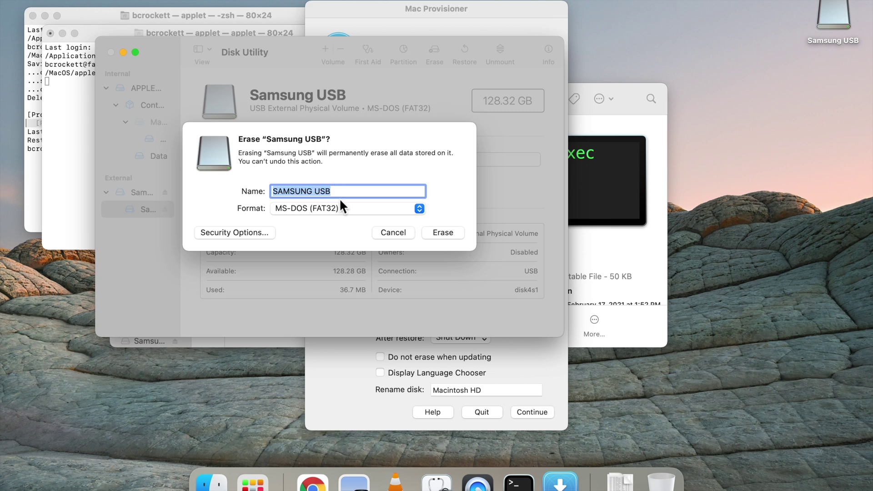
type("MY")
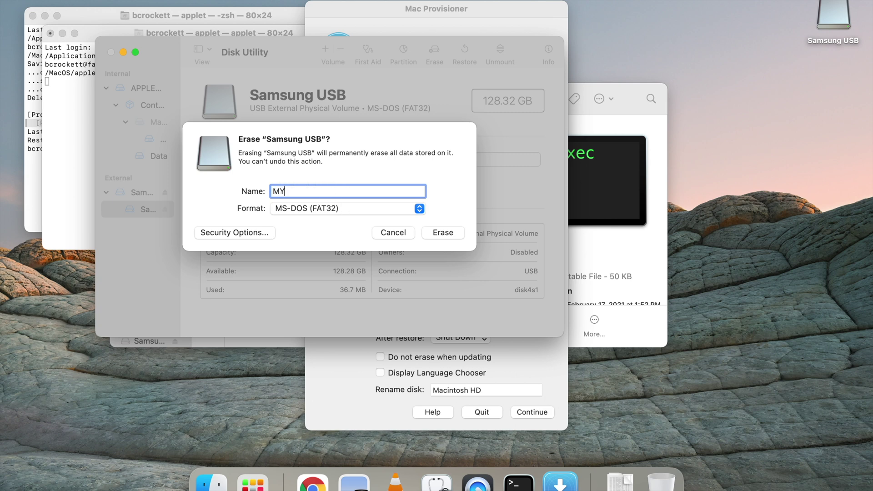
key("BackSpace")
left_click(362, 205)
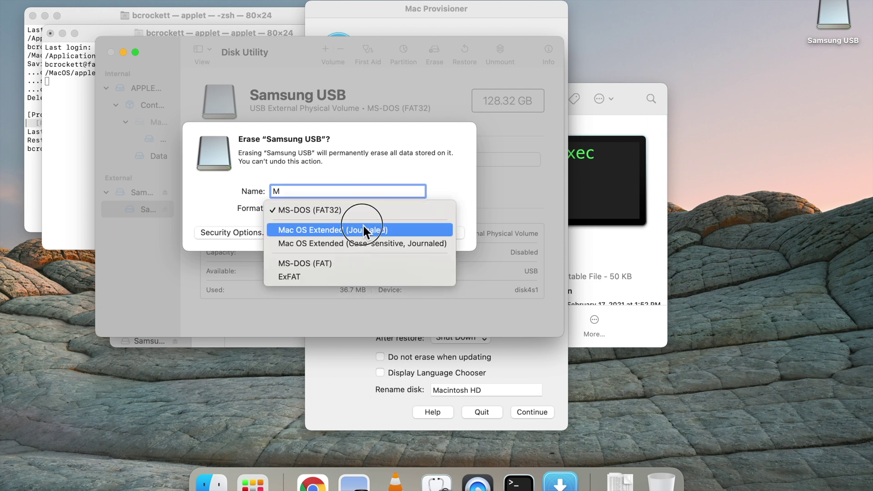
left_click(362, 227)
type("y")
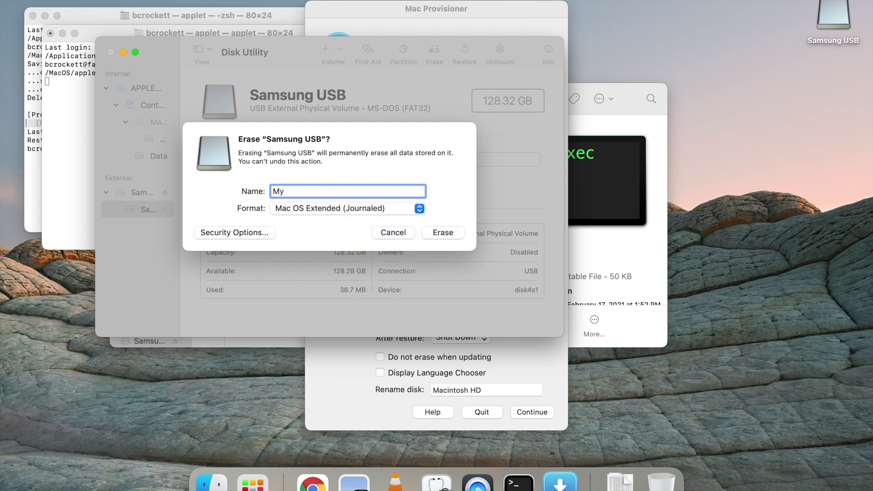
type("Volume")
left_click(451, 230)
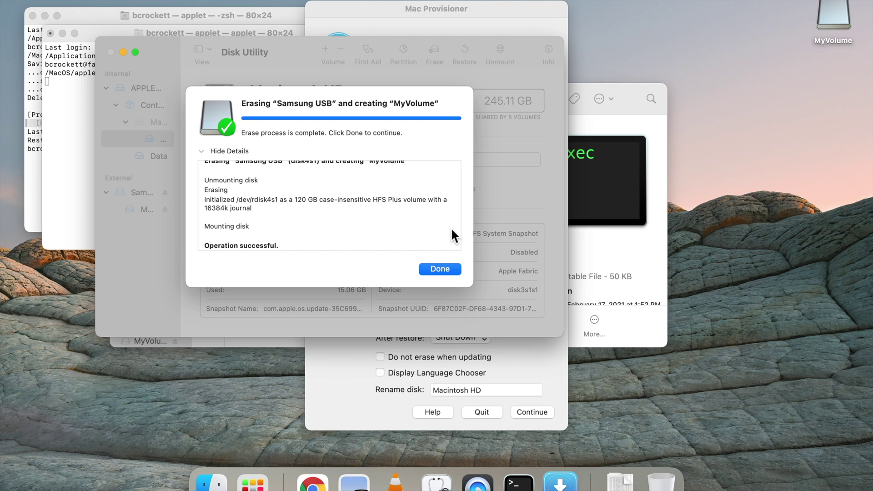
left_click(440, 269)
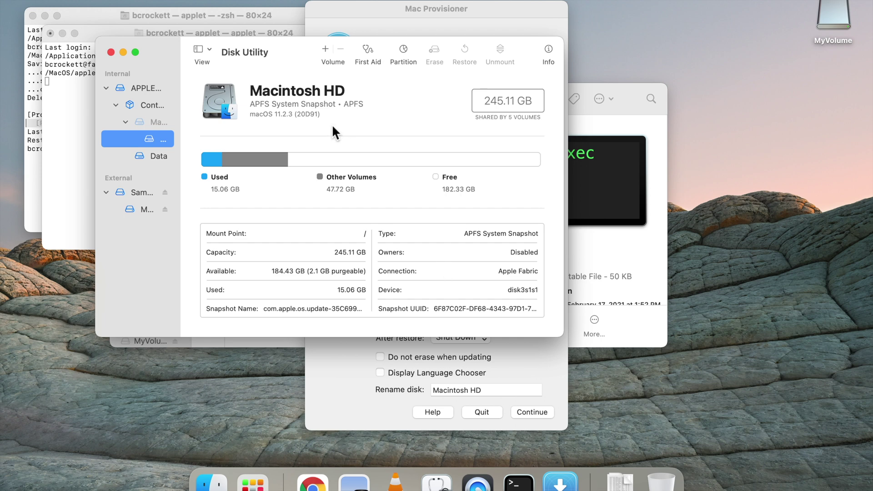
Step: Select MyVolume in Disk Utility, then choose it as Mac Provisioner's external disk to erase
left_click(145, 188)
left_click(141, 207)
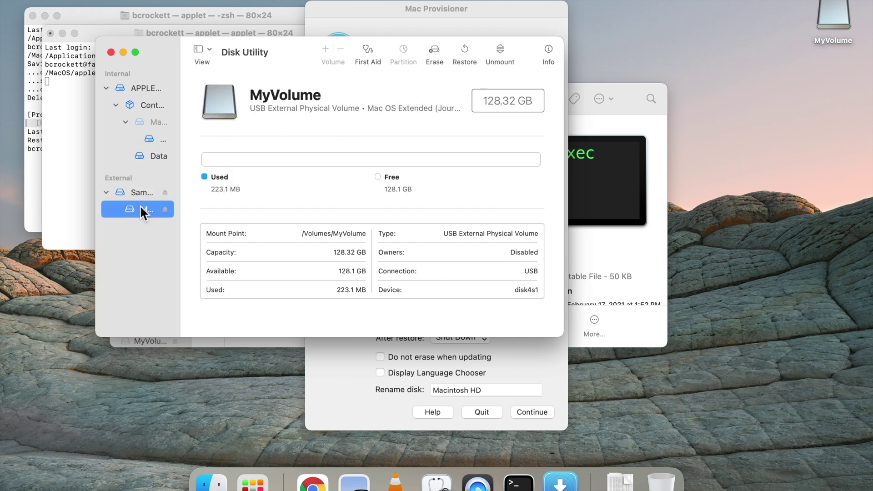
left_click(468, 5)
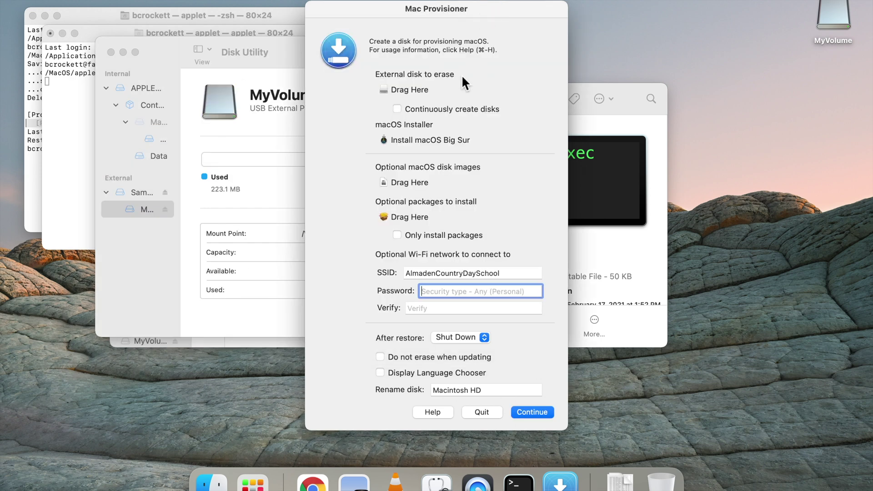
left_click(408, 89)
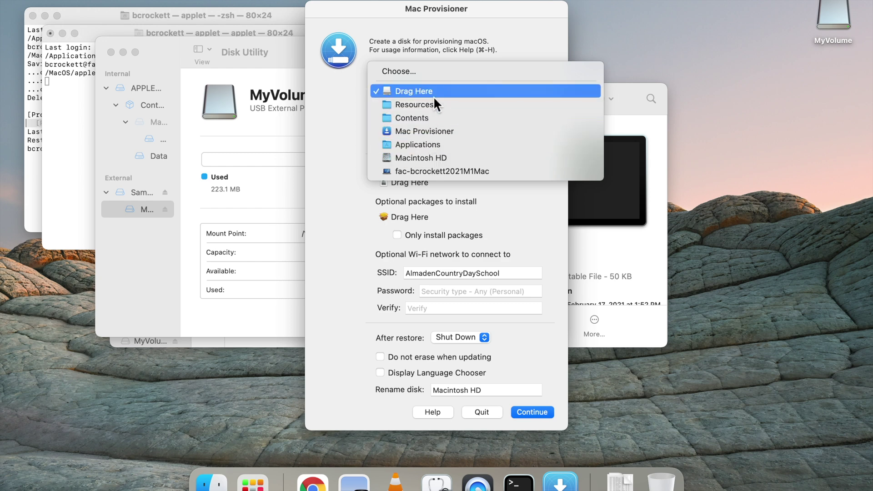
left_click(424, 73)
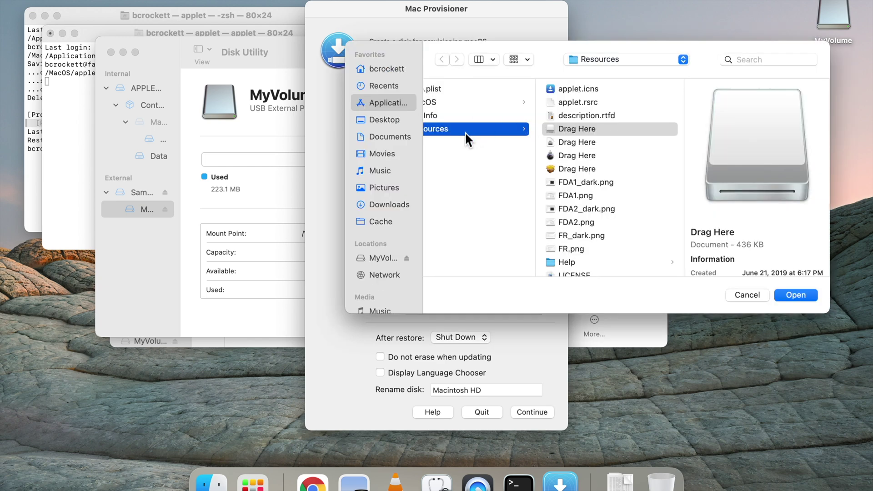
left_click(374, 259)
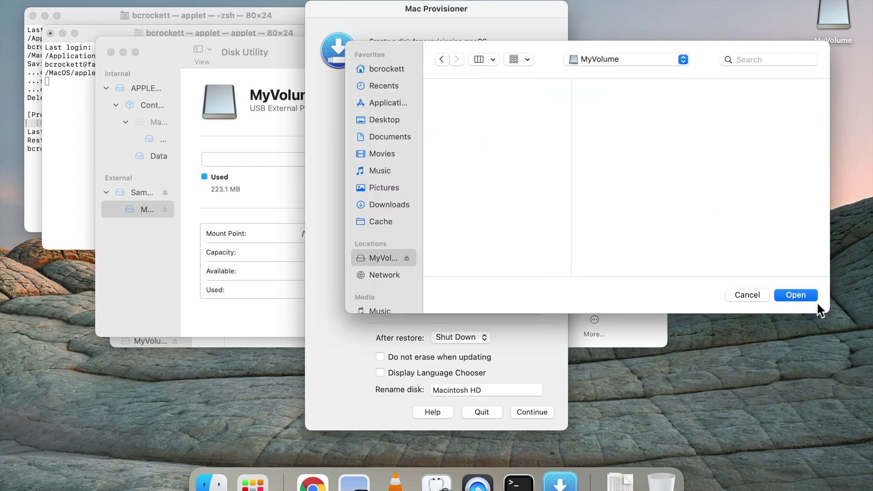
left_click(806, 294)
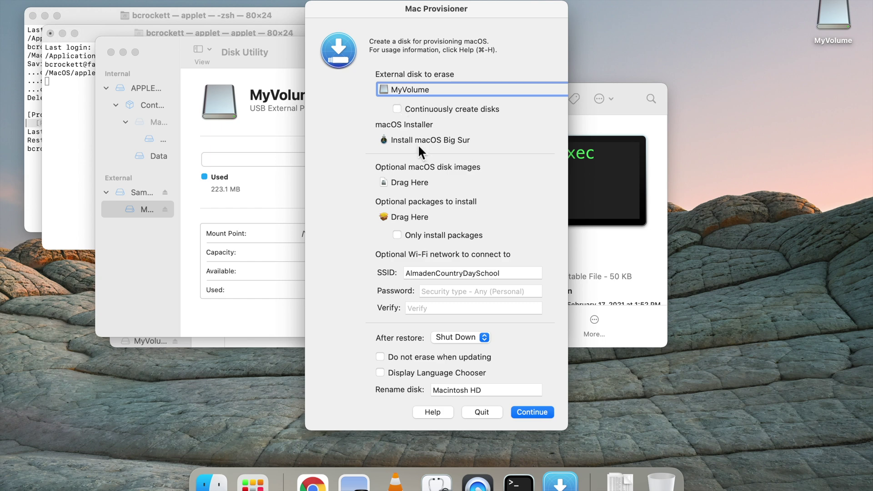
Step: Keep Install macOS Big Sur as the installer and enter the Wi-Fi password
left_click(421, 141)
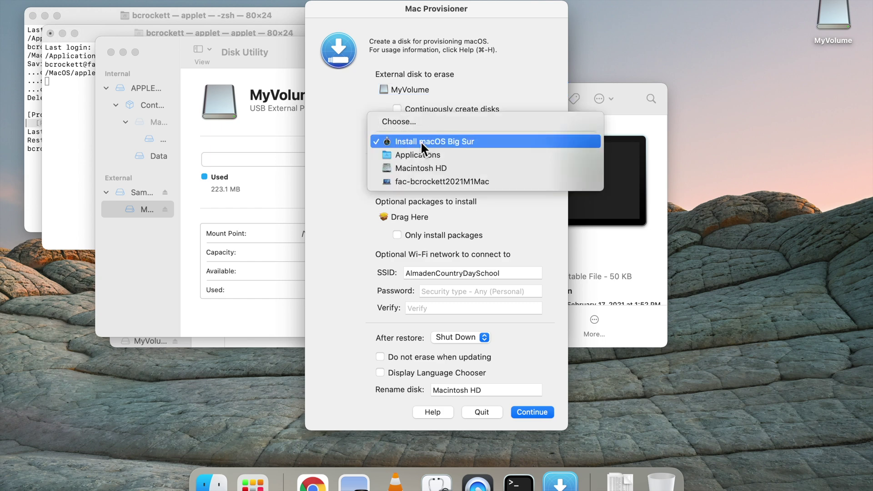
left_click(421, 141)
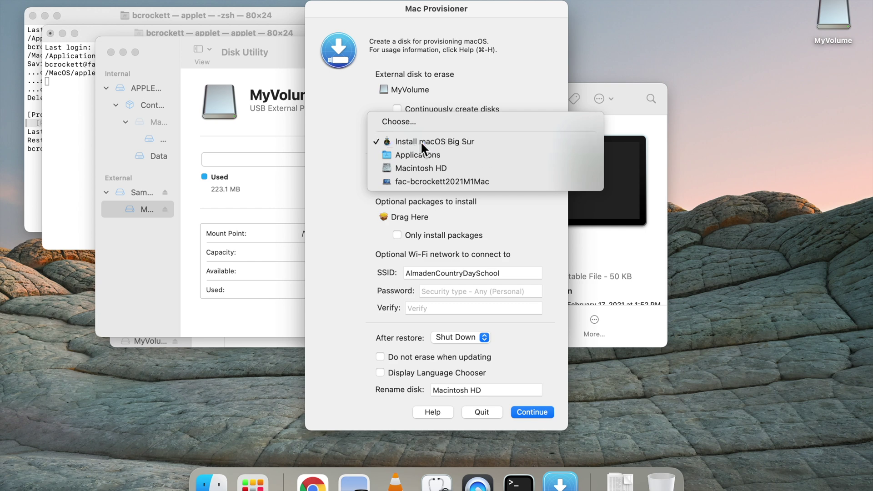
left_click(433, 291)
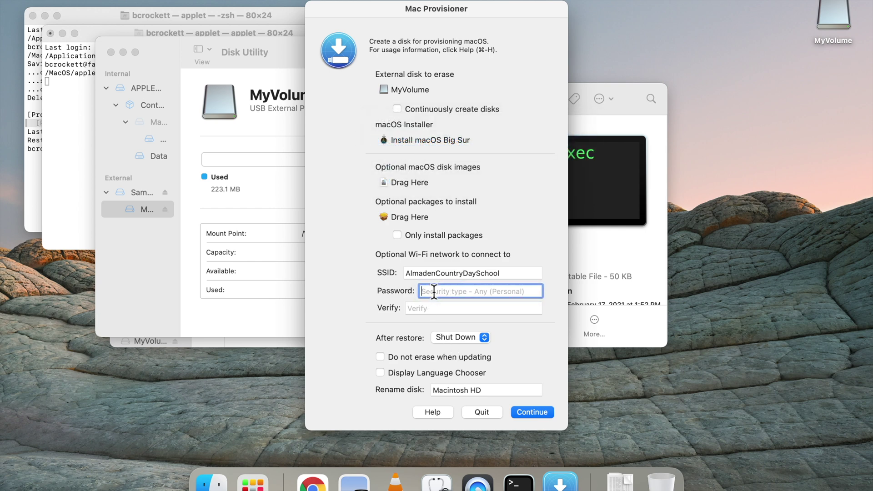
type("•••••")
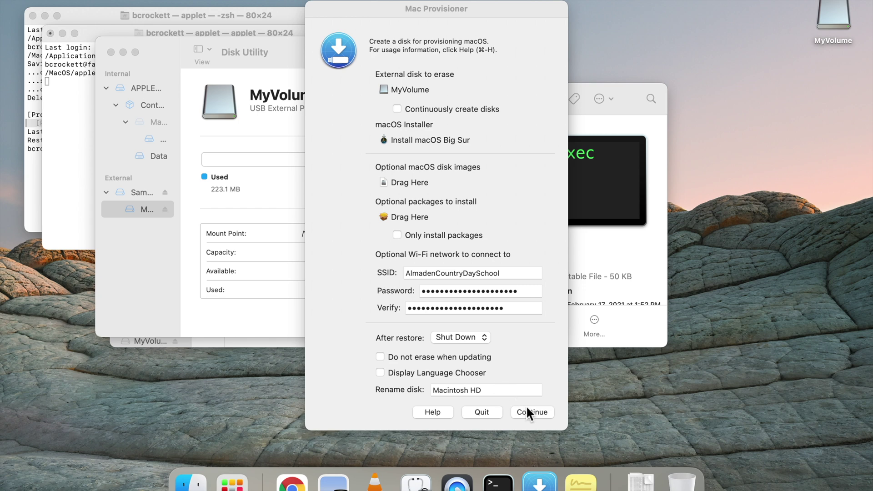
Step: Reconfirm Install macOS Big Sur as the installer, then search Spotlight for Activity Monitor
left_click(446, 141)
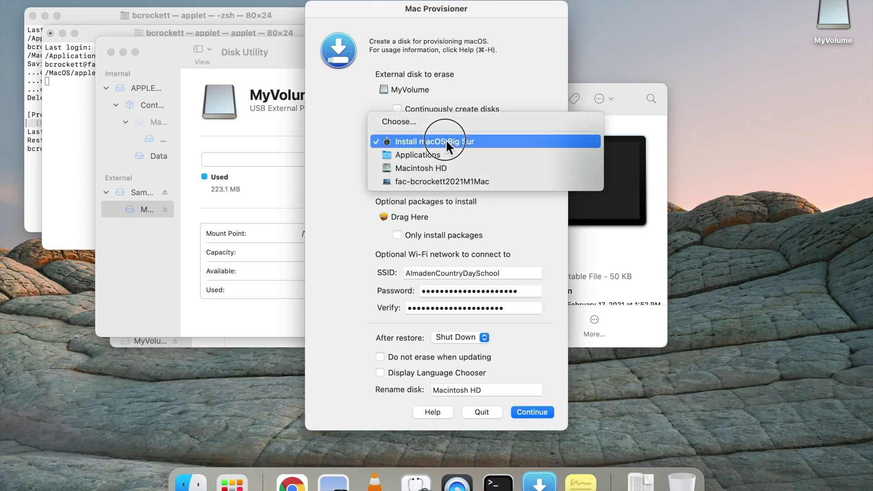
left_click(446, 141)
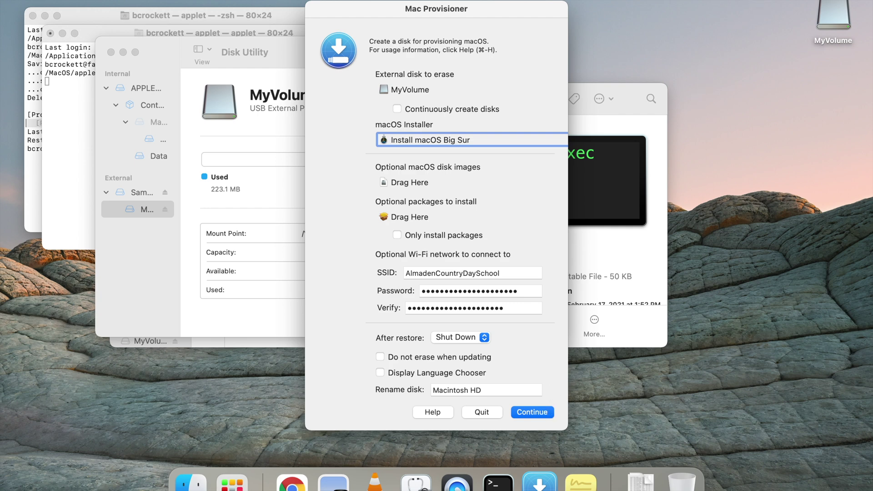
key("super+space")
type("sti")
type("ac")
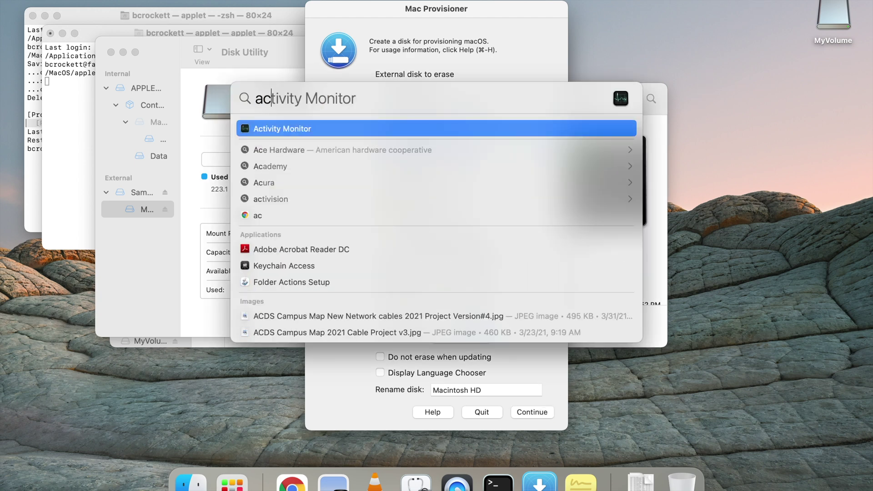
Step: Launch Activity Monitor, move Mac Provisioner to the right edge, and start creating the disk
key("Return")
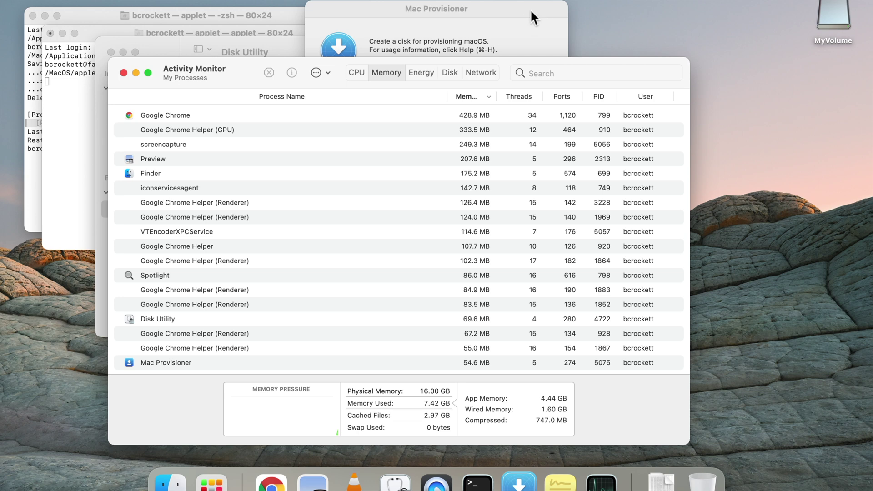
left_click_drag(531, 9, 750, 2)
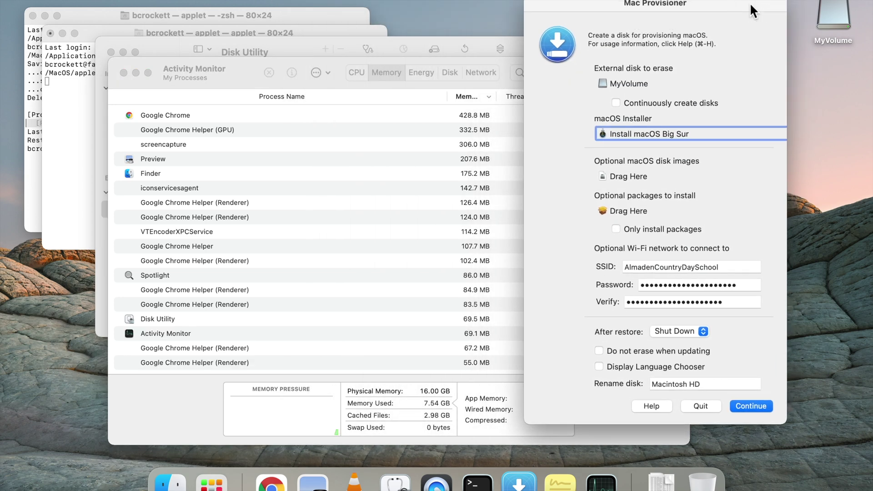
left_click(760, 403)
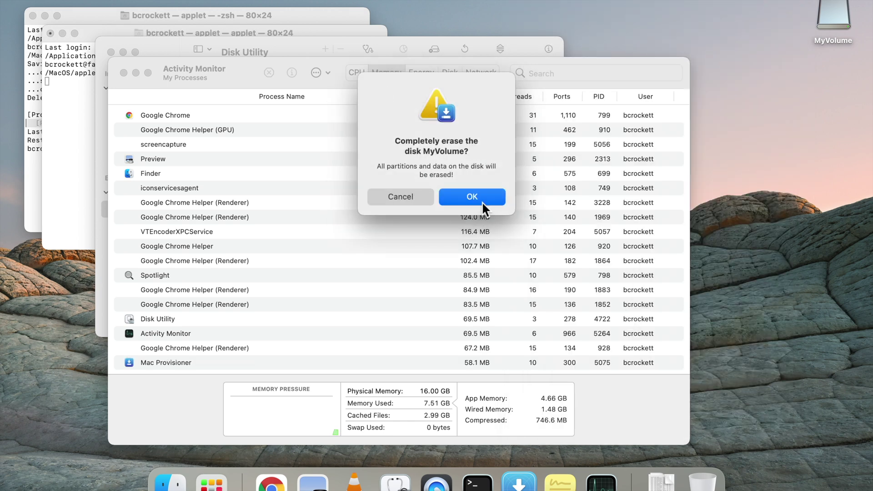
Step: Confirm erasing MyVolume and authenticate with administrator credentials, re-entering the corrected password
left_click(482, 201)
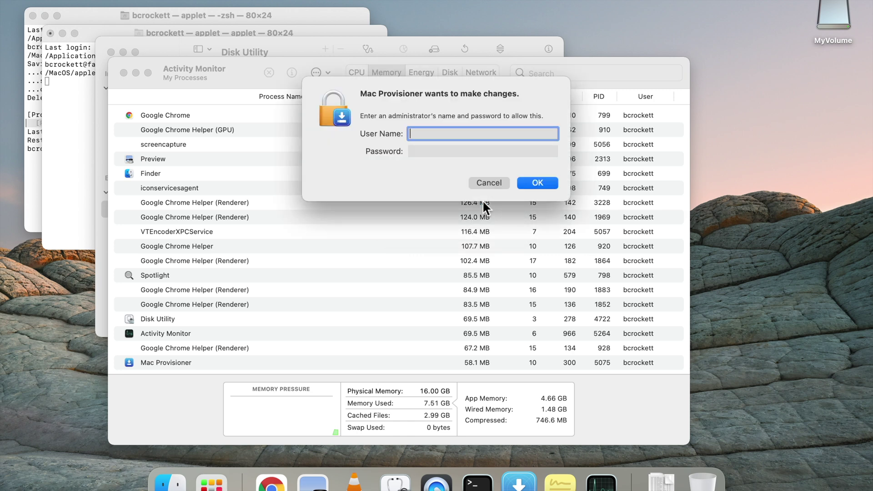
type("bd")
key("Tab")
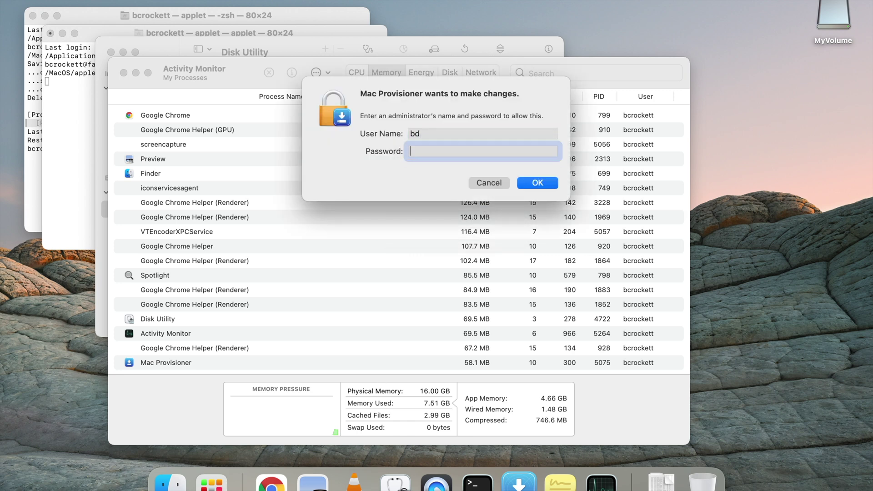
type("*****")
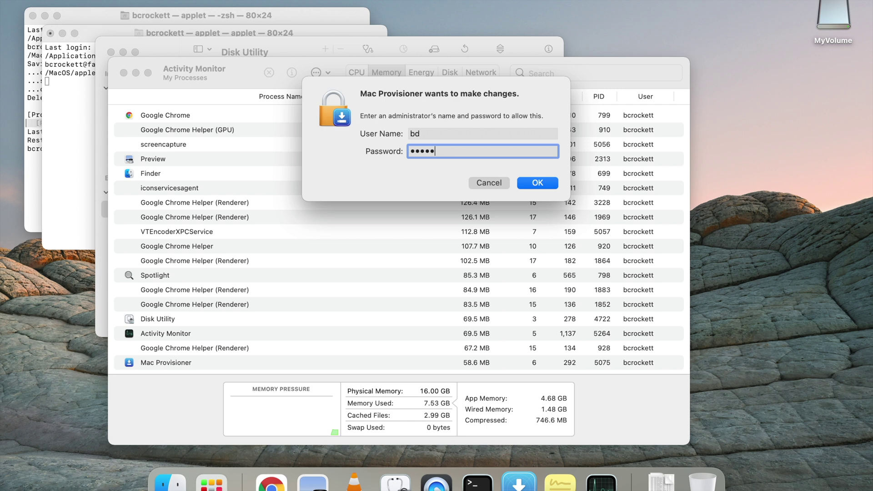
type("**")
key("Return")
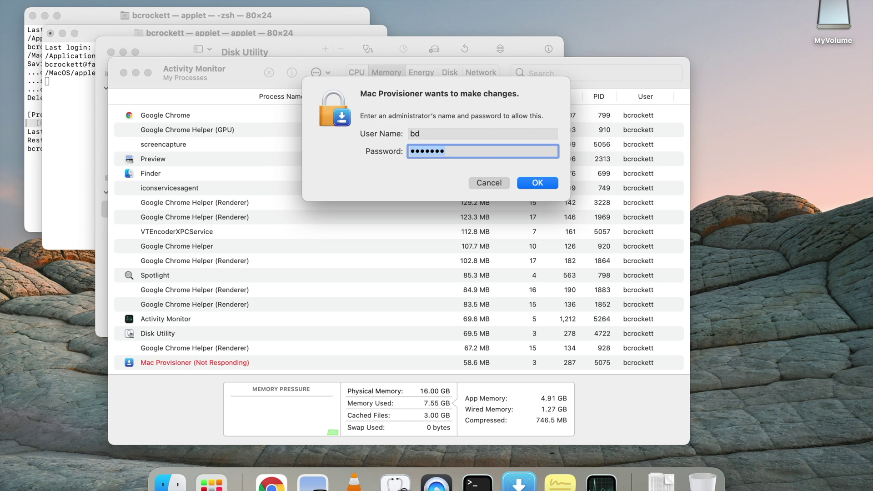
type("p******")
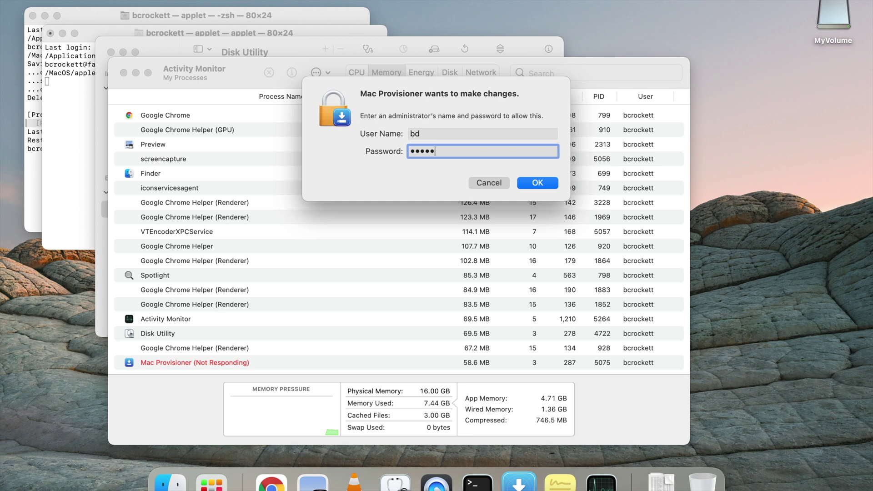
key("Return")
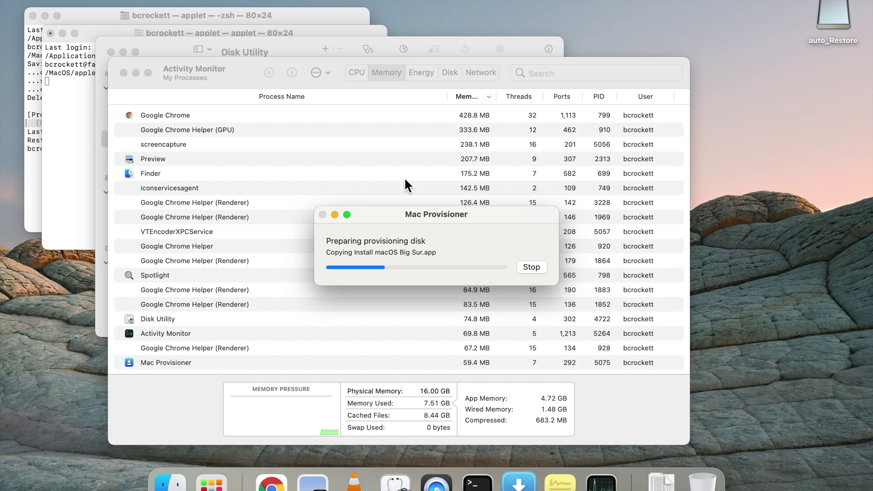
Step: Switch to Activity Monitor, then bring back the Mac Provisioner progress window while the installer copies
left_click(378, 115)
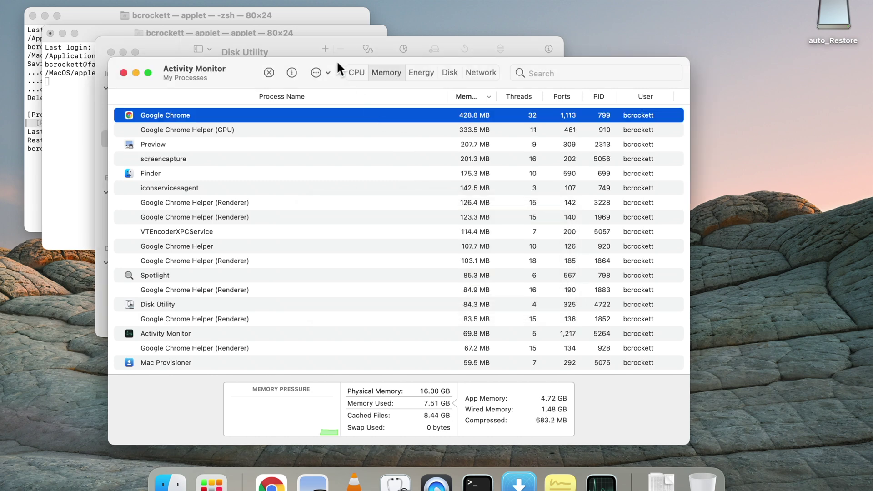
left_click(518, 484)
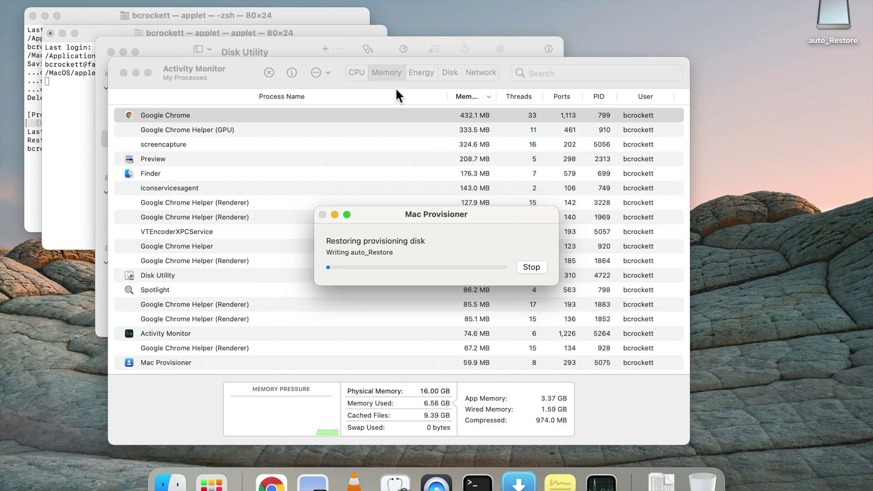
Step: Rearrange the Terminal windows, move the progress window top-right, and raise Activity Monitor
left_click(262, 18)
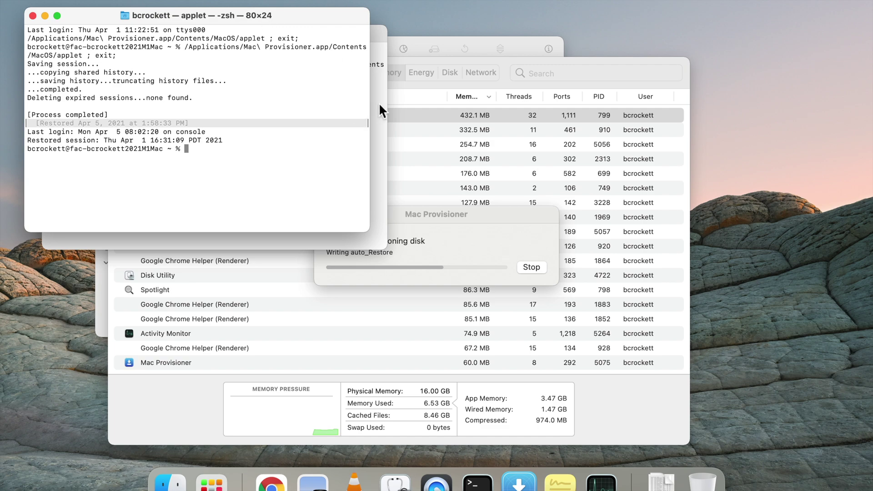
left_click_drag(323, 29, 300, 245)
left_click_drag(493, 217, 806, 4)
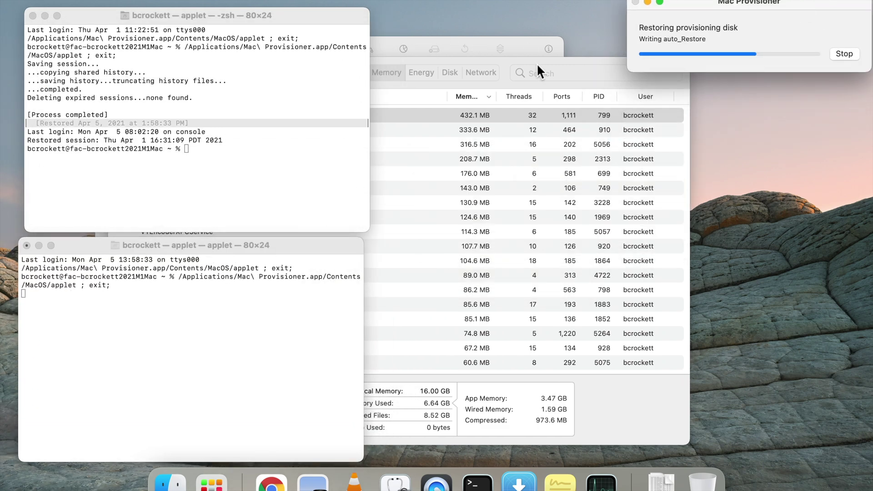
left_click_drag(506, 61, 422, 51)
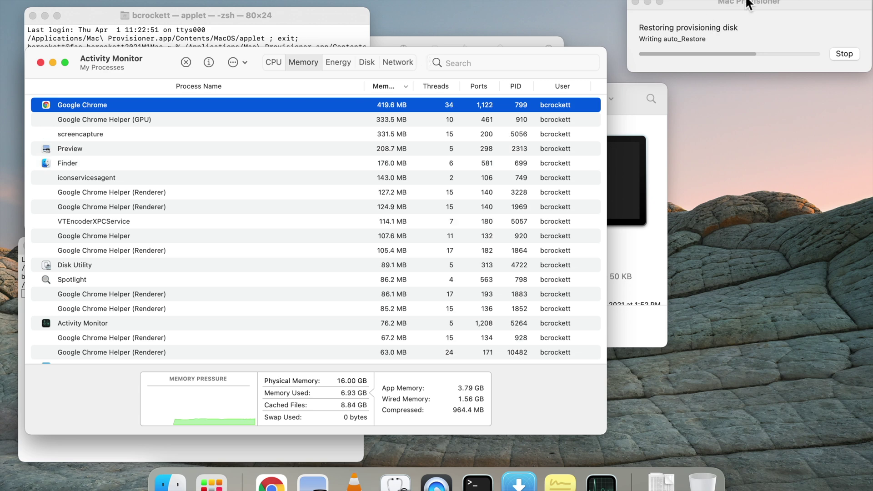
Step: Launch Console via Spotlight and move its window to the left
key("super+space")
type("con")
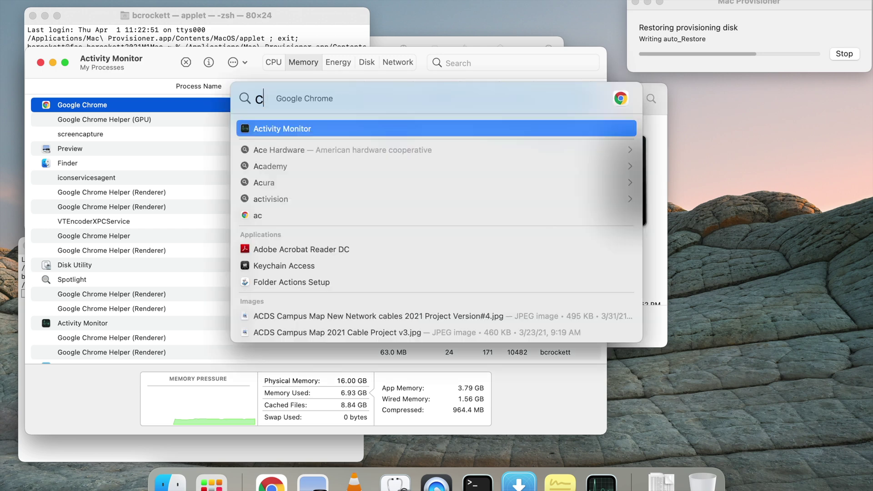
key("Return")
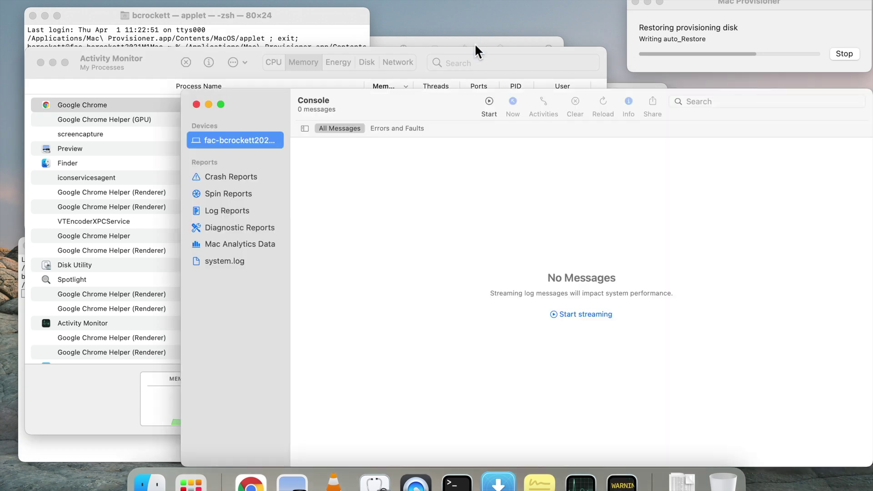
left_click_drag(414, 97, 235, 96)
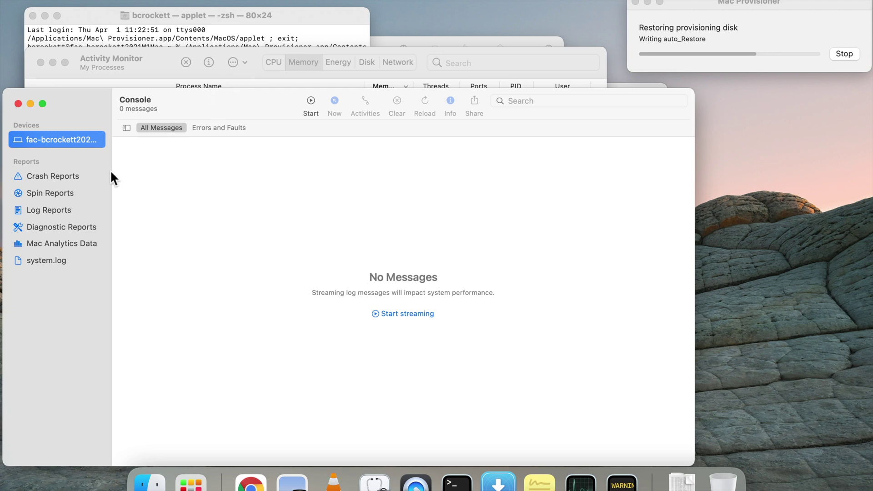
Step: Open the Mac_Provisioner-2021-04-05_135834.log report and scroll through its disk formatting entries
left_click(72, 208)
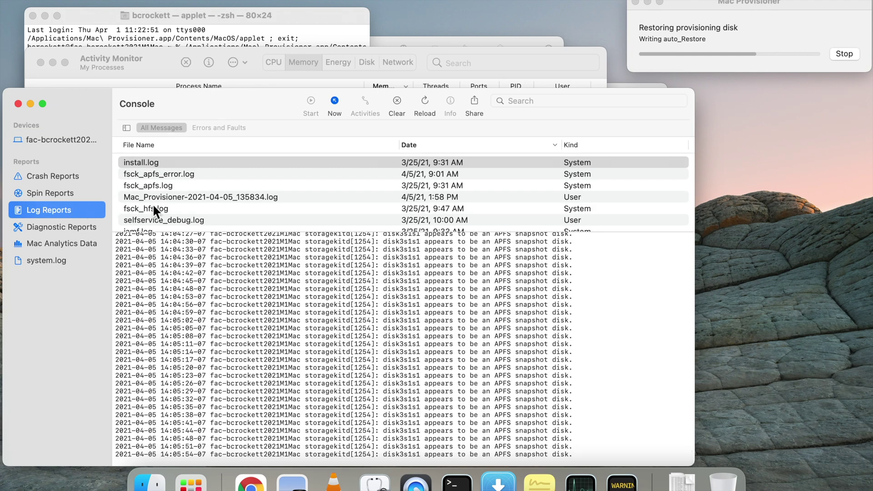
left_click(171, 201)
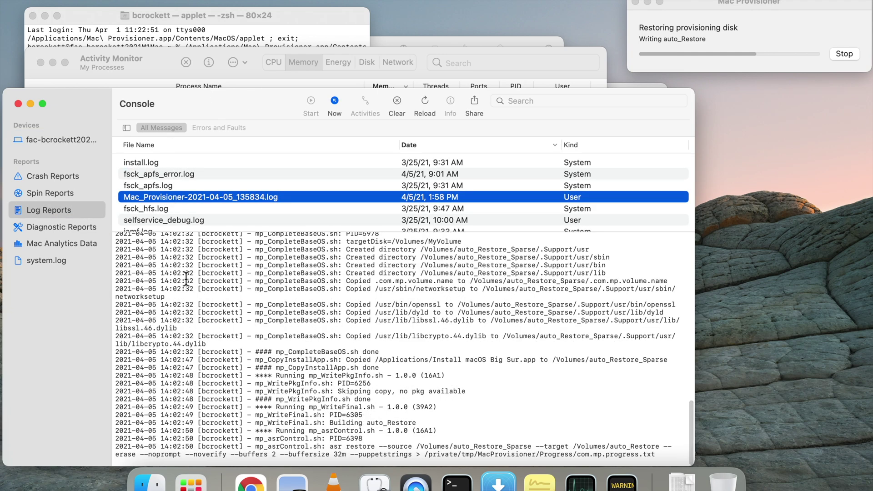
scroll(218, 358, "up", 5)
scroll(219, 358, "up", 10)
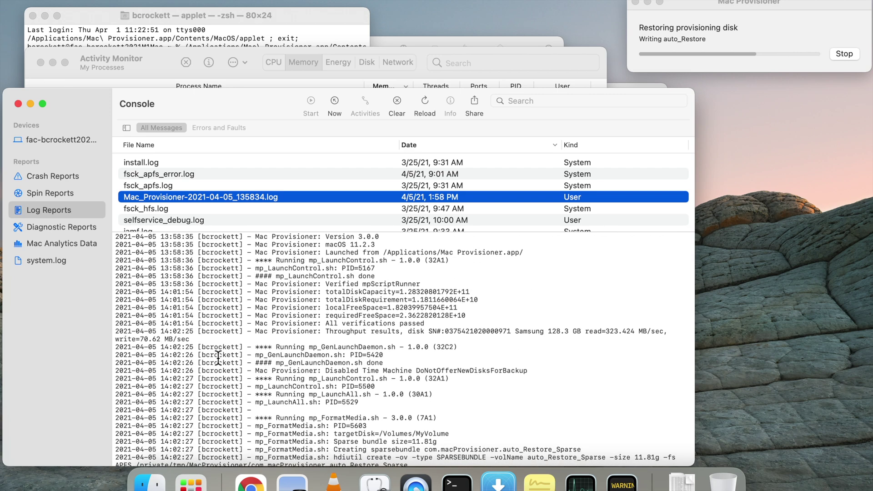
scroll(218, 358, "down", 2)
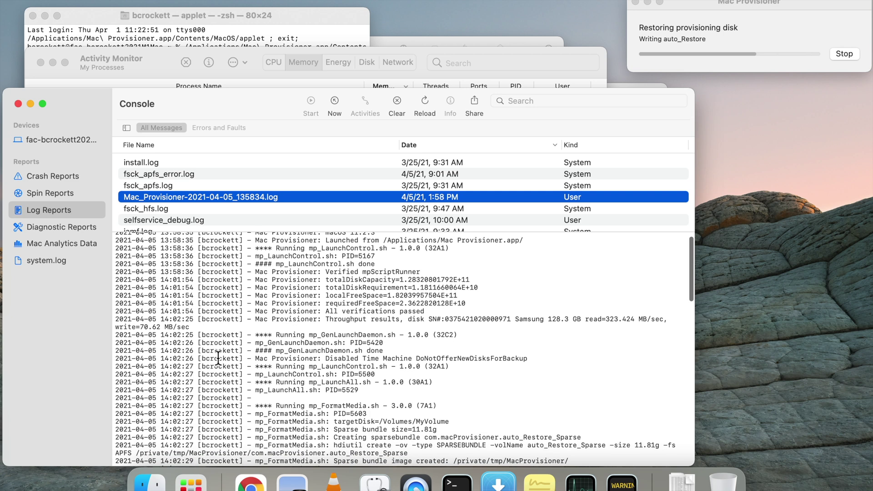
scroll(219, 358, "down", 2)
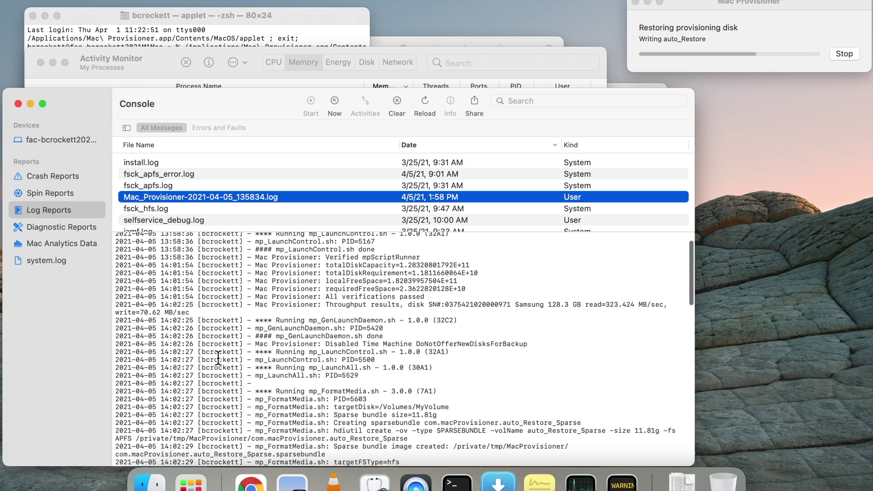
scroll(219, 358, "down", 2)
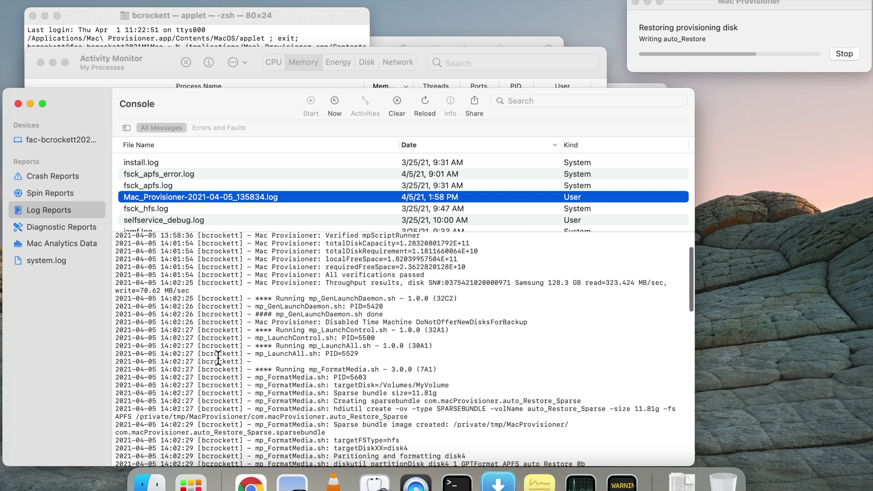
scroll(218, 358, "down", 1)
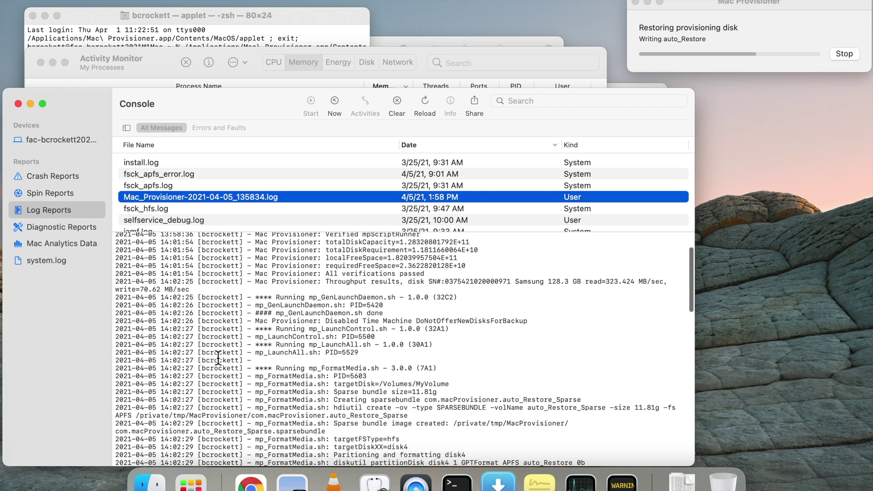
scroll(219, 358, "down", 1)
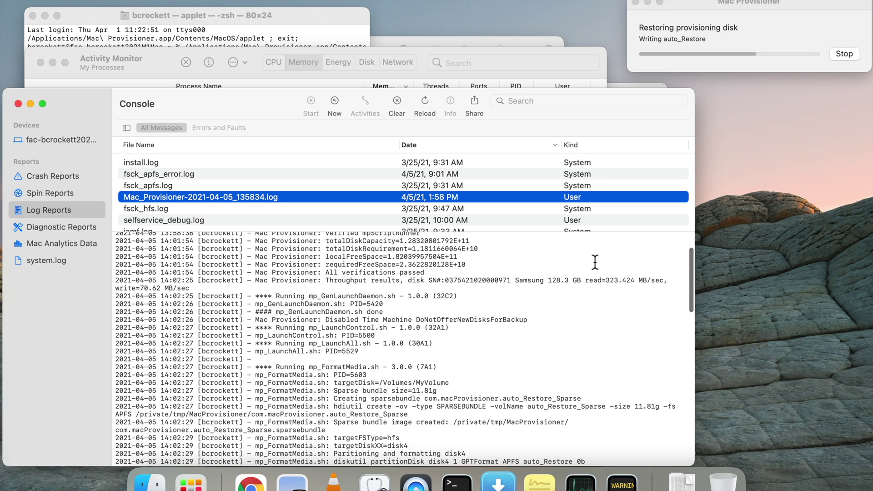
left_click(517, 280)
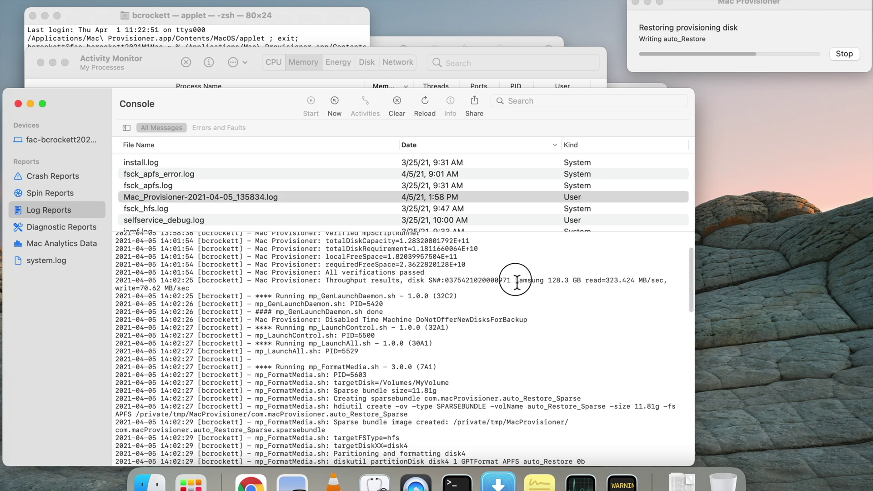
Step: Highlight the Samsung 128.3 GB read/write speed result in the Mac Provisioner log
left_click_drag(517, 281, 665, 292)
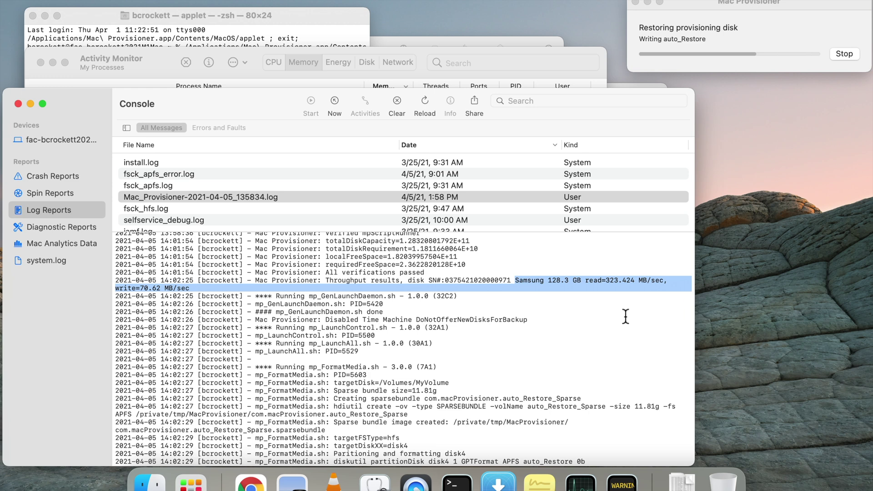
scroll(626, 316, "down", 3)
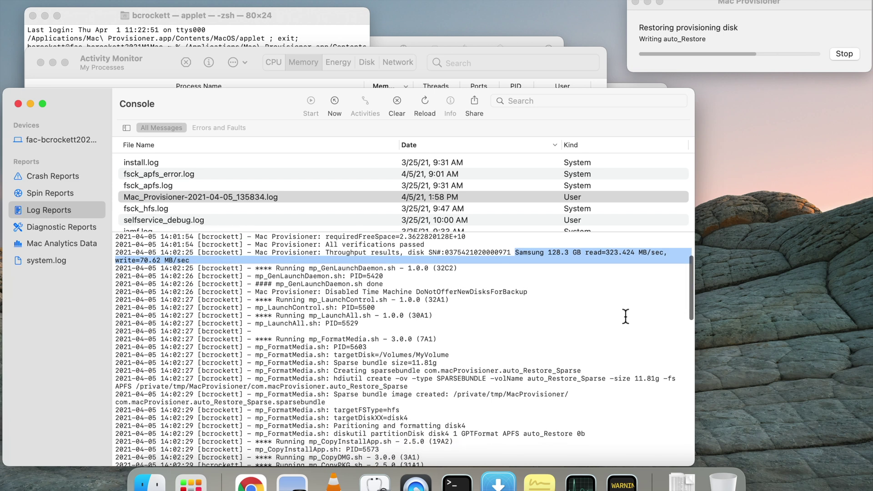
scroll(625, 316, "down", 2)
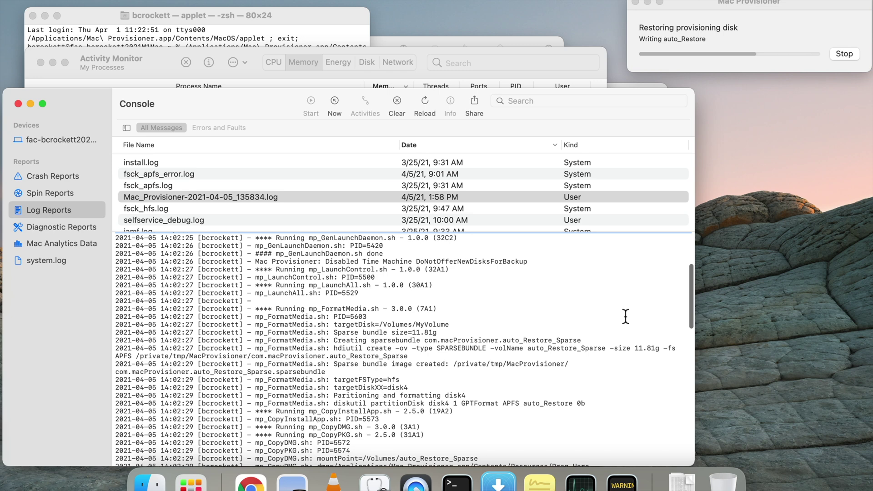
scroll(626, 316, "down", 1)
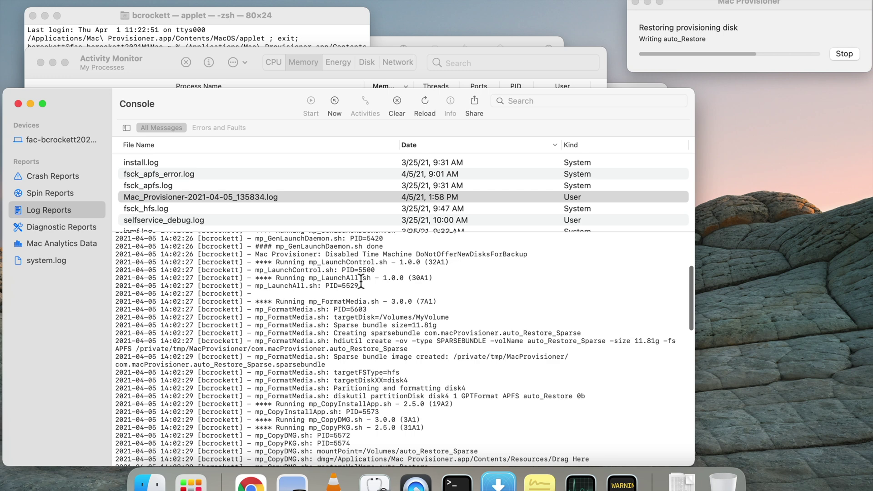
scroll(364, 300, "down", 4)
scroll(365, 302, "down", 1)
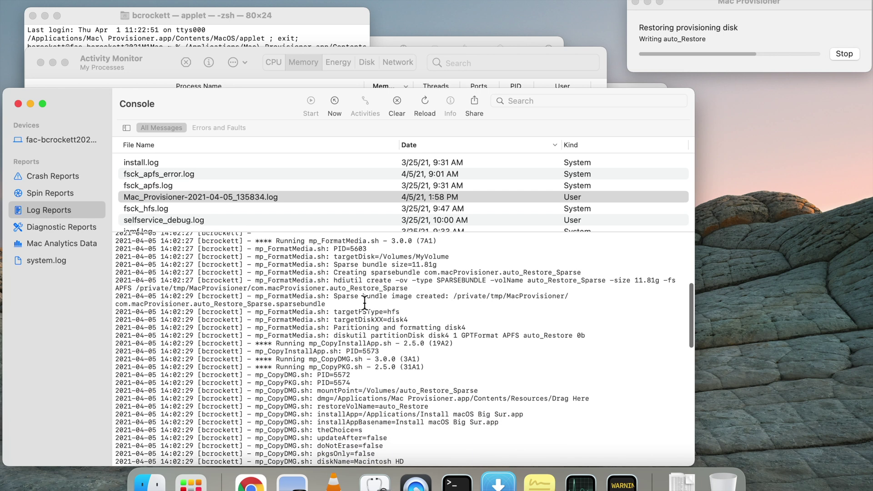
scroll(365, 301, "down", 1)
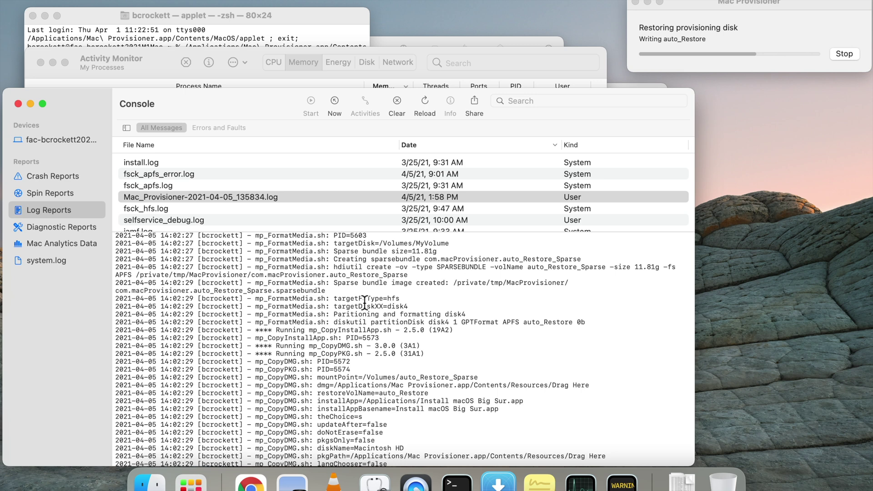
Step: Scroll the Console log down to the mp_CopyPKG.sh done lines
scroll(365, 302, "down", 2)
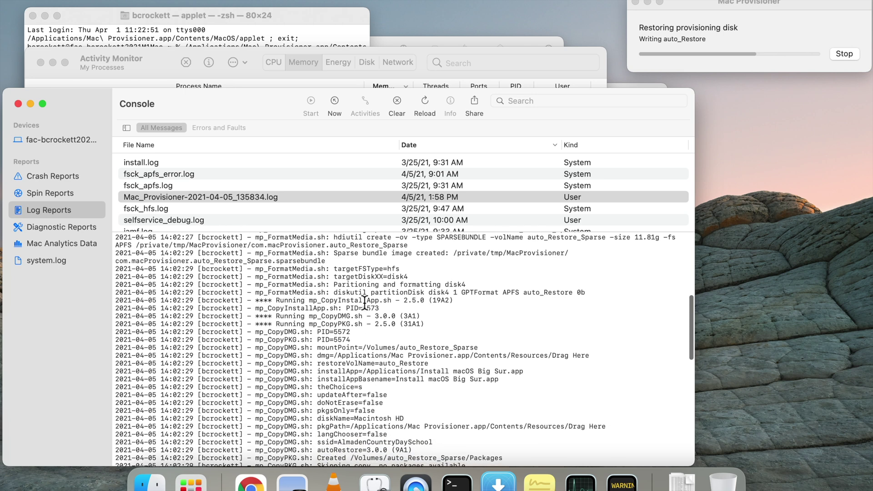
scroll(365, 301, "down", 1)
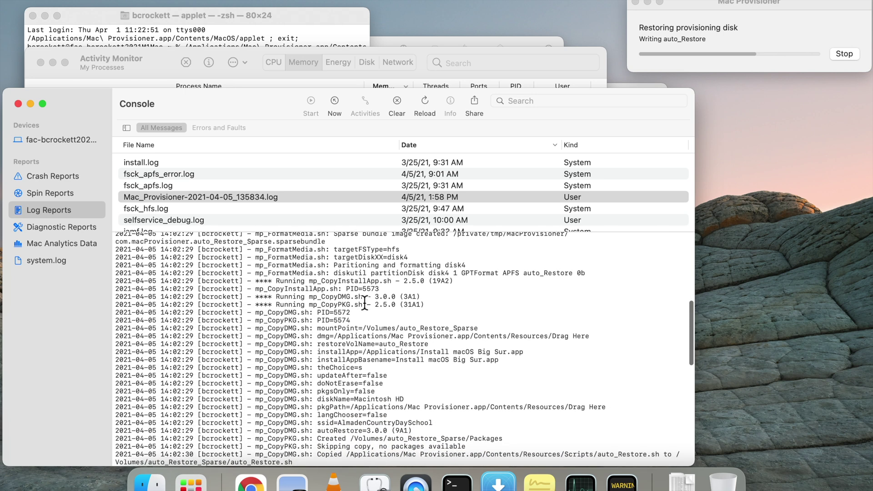
scroll(365, 302, "down", 2)
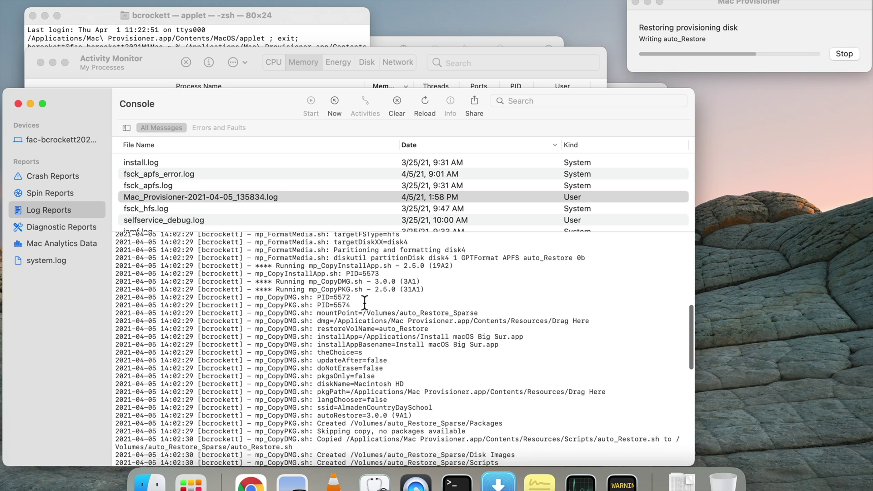
scroll(365, 301, "down", 1)
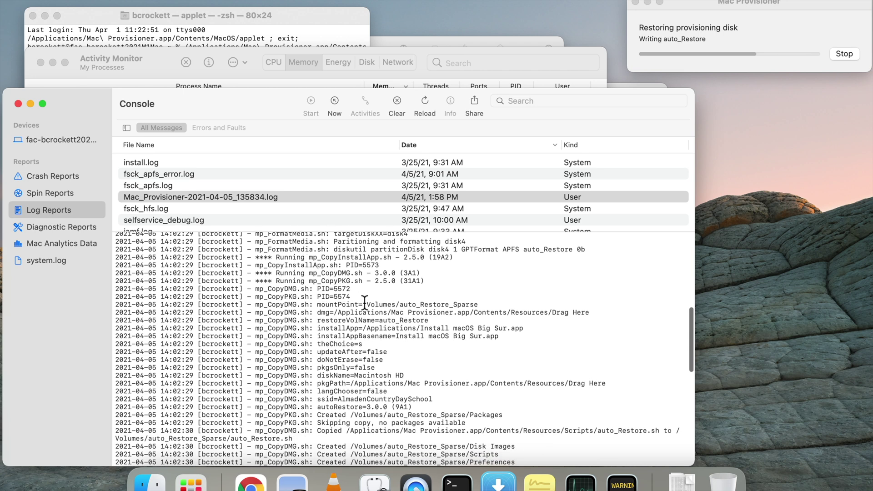
scroll(365, 301, "down", 1)
scroll(365, 302, "down", 1)
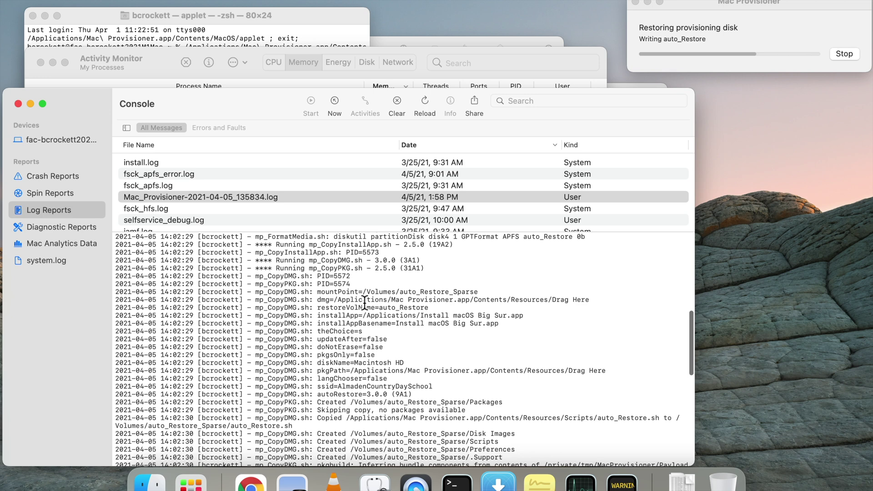
scroll(365, 302, "down", 2)
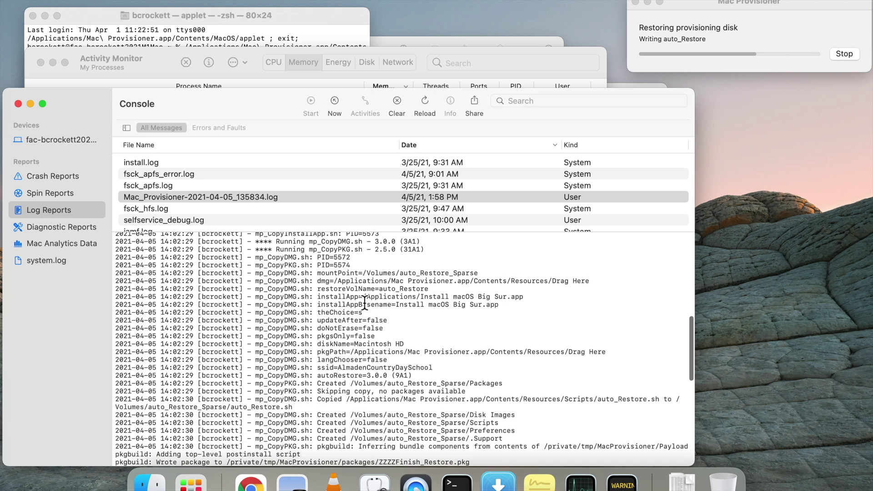
scroll(365, 302, "down", 2)
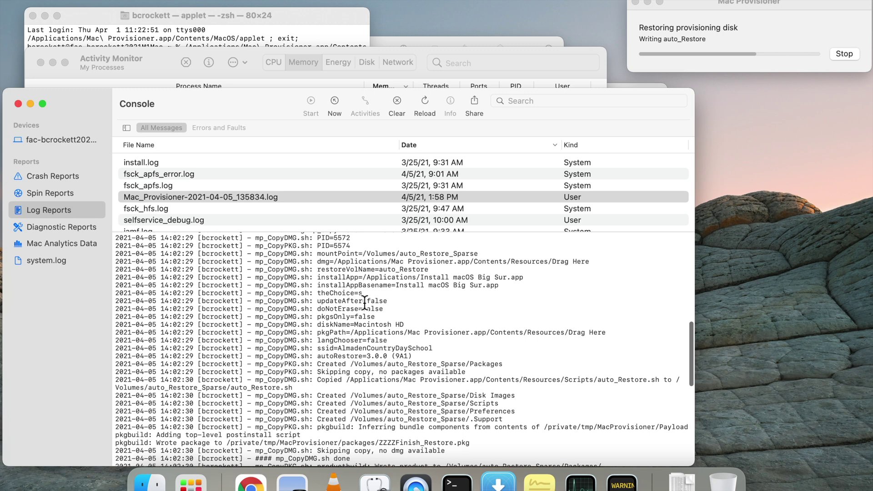
scroll(365, 302, "down", 1)
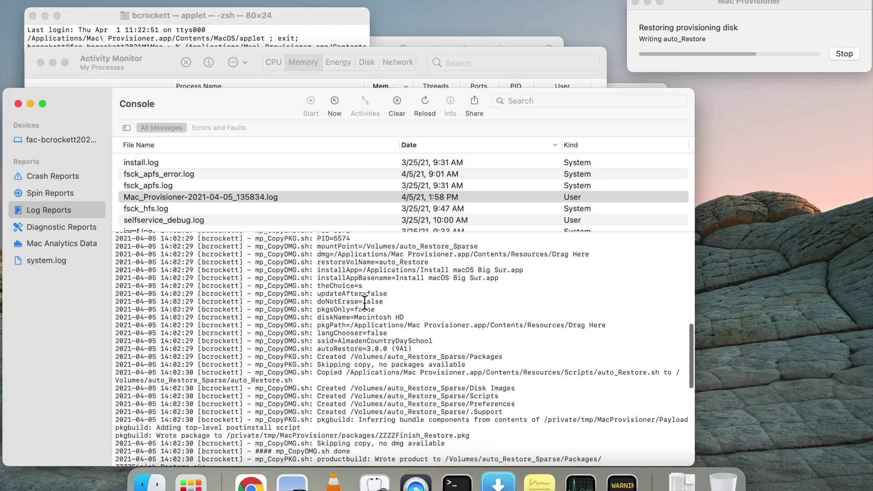
scroll(365, 302, "down", 2)
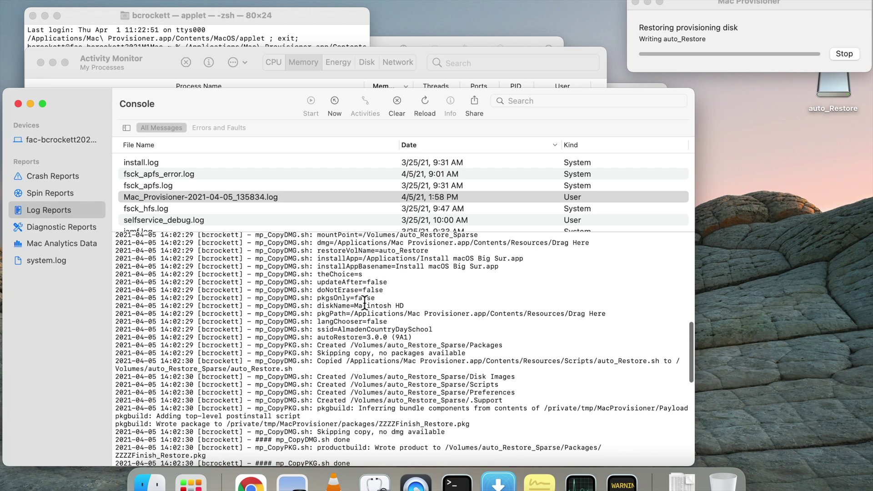
scroll(365, 301, "down", 2)
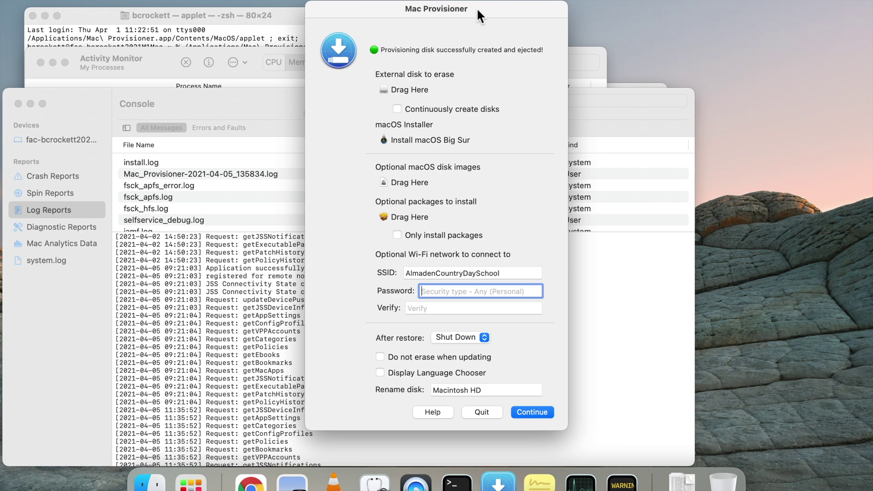
Step: Move the completion dialog aside to check the Console log, then quit Mac Provisioner
left_click_drag(477, 7, 778, 5)
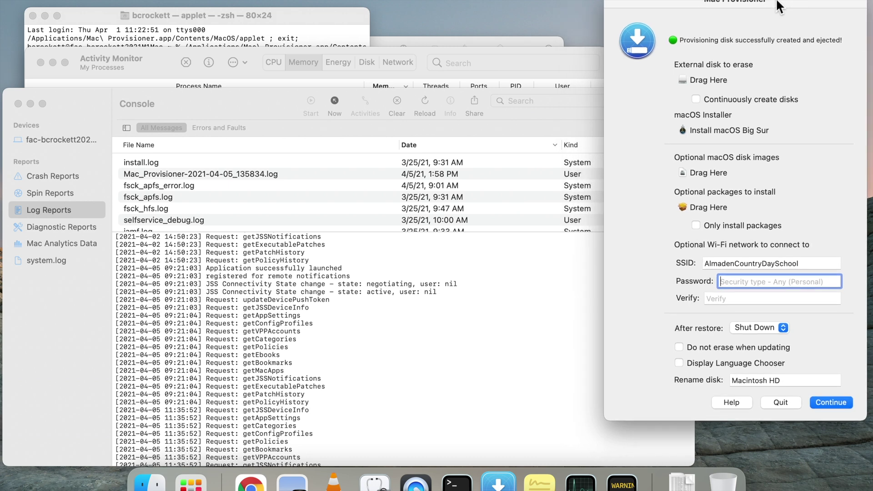
scroll(499, 273, "down", 3)
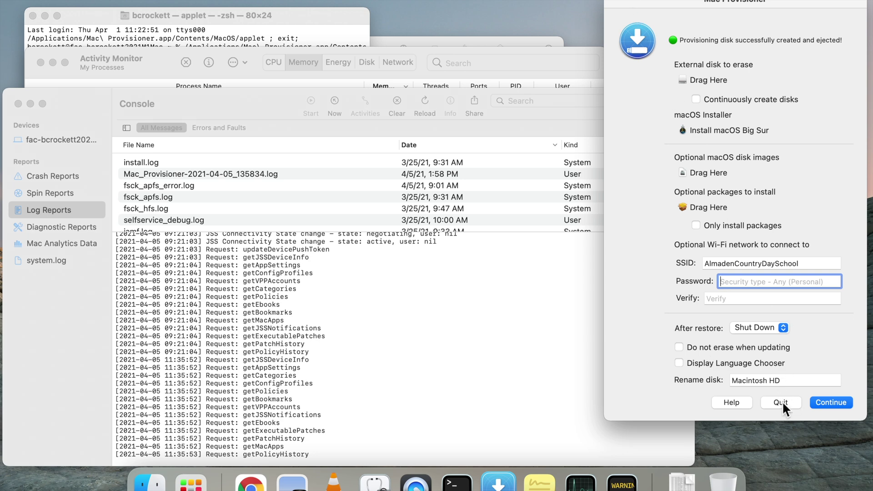
left_click(780, 403)
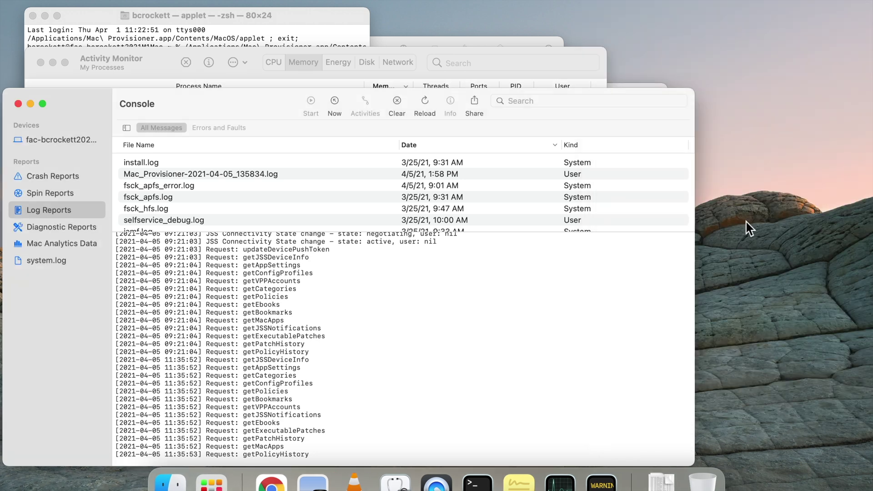